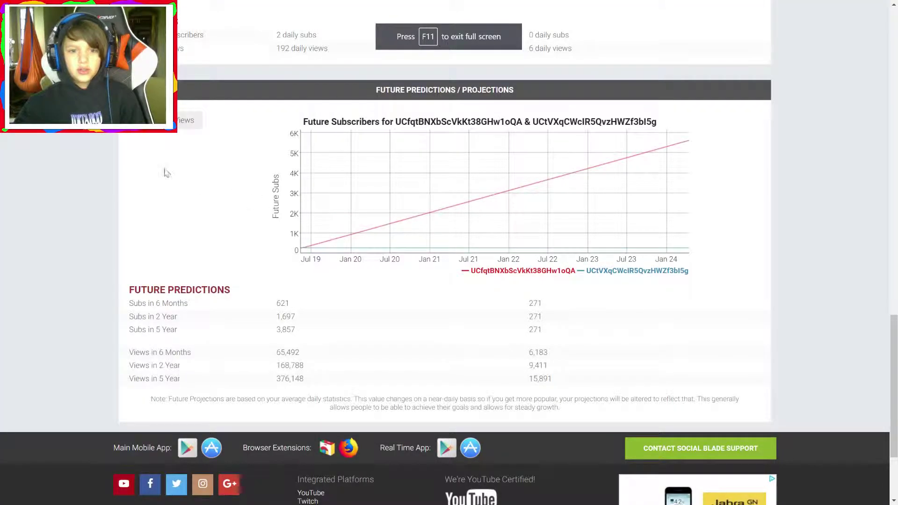
{"action": "scroll", "coordinate": [166, 173], "scroll_direction": "up", "scroll_amount": 4}
{"action": "scroll", "coordinate": [167, 173], "scroll_direction": "up", "scroll_amount": 4}
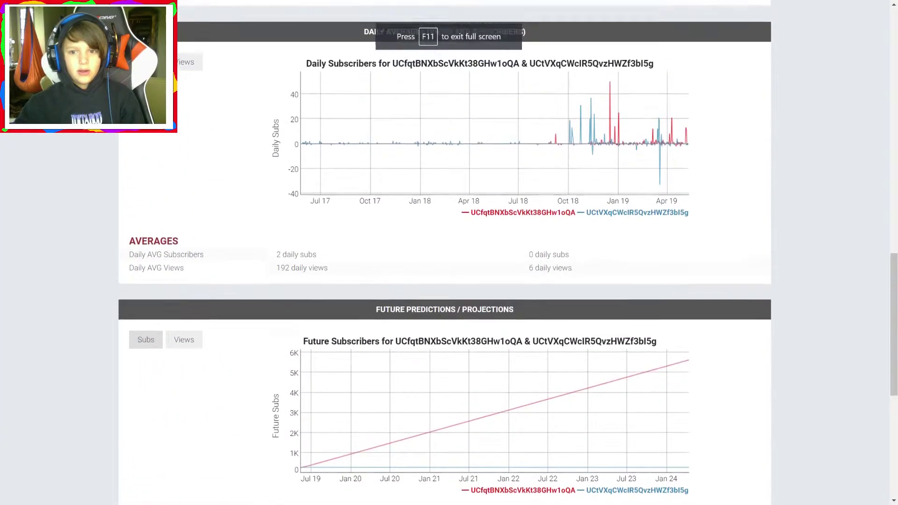
{"action": "scroll", "coordinate": [166, 172], "scroll_direction": "up", "scroll_amount": 4}
{"action": "scroll", "coordinate": [166, 172], "scroll_direction": "up", "scroll_amount": 4}
{"action": "scroll", "coordinate": [166, 173], "scroll_direction": "up", "scroll_amount": 4}
{"action": "scroll", "coordinate": [166, 173], "scroll_direction": "up", "scroll_amount": 4}
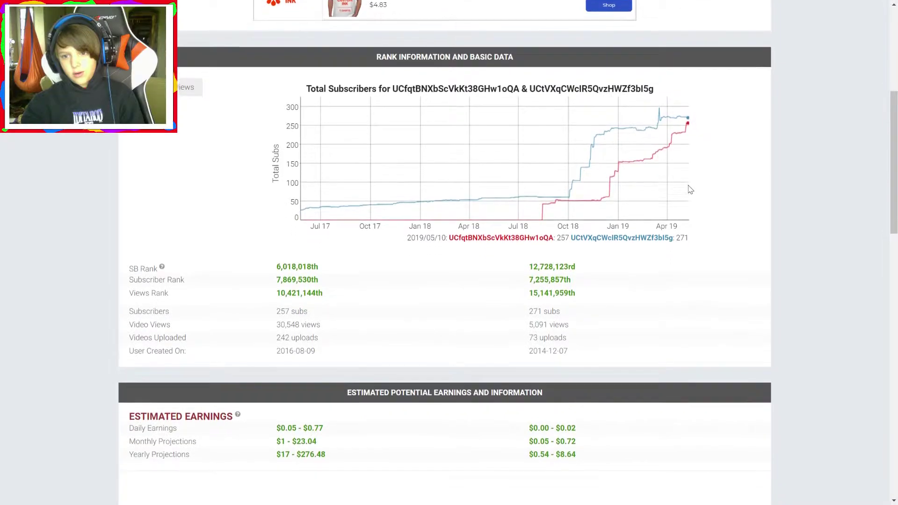
{"action": "scroll", "coordinate": [690, 189], "scroll_direction": "down", "scroll_amount": 1}
{"action": "scroll", "coordinate": [690, 187], "scroll_direction": "down", "scroll_amount": 3}
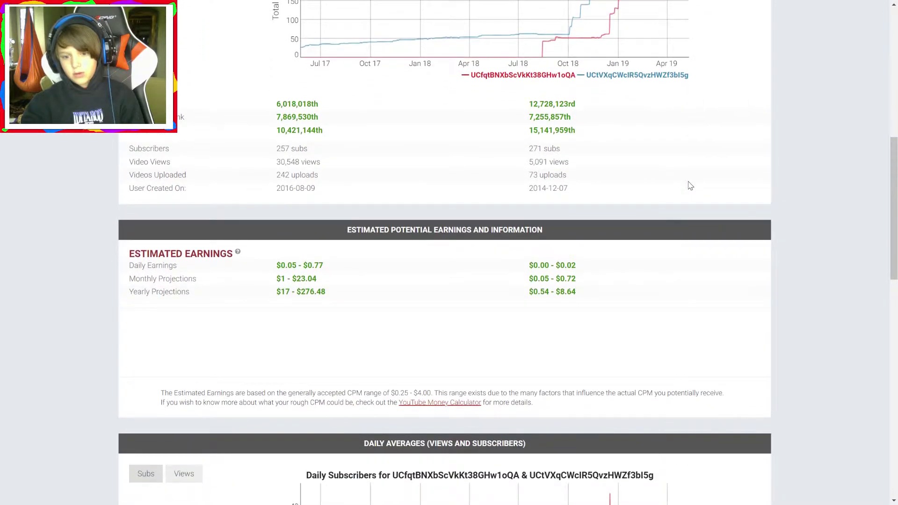
{"action": "scroll", "coordinate": [690, 186], "scroll_direction": "down", "scroll_amount": 3}
{"action": "scroll", "coordinate": [690, 186], "scroll_direction": "down", "scroll_amount": 3}
{"action": "scroll", "coordinate": [690, 186], "scroll_direction": "down", "scroll_amount": 3}
{"action": "scroll", "coordinate": [690, 187], "scroll_direction": "down", "scroll_amount": 3}
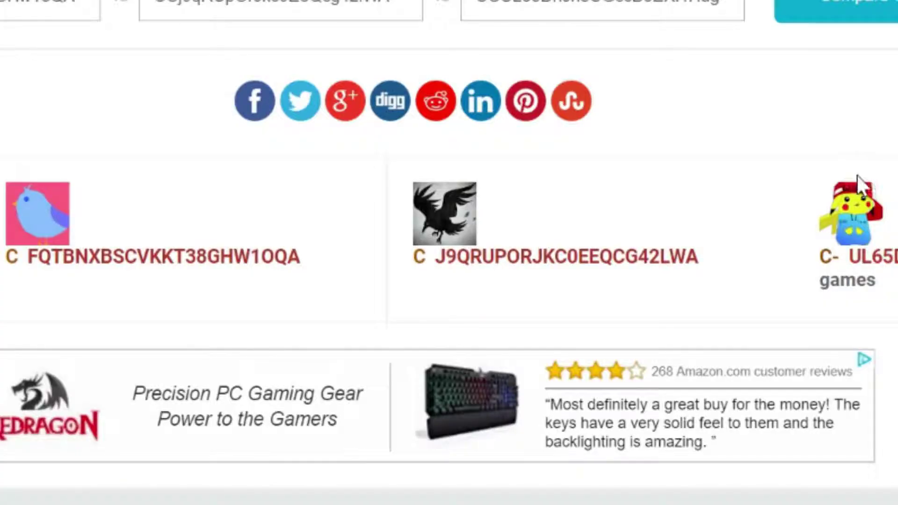
{"action": "left_click_drag", "start_coordinate": [4, 211], "coordinate": [895, 274]}
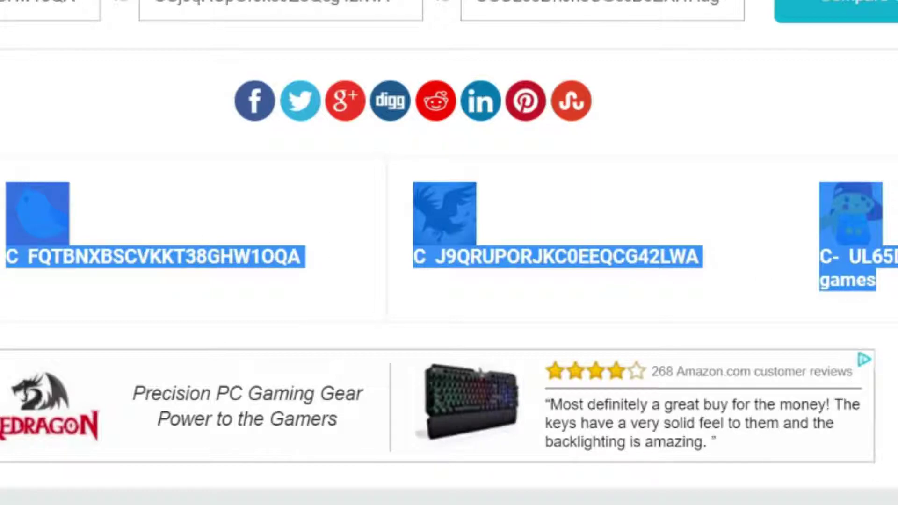
{"action": "left_click_drag", "start_coordinate": [5, 211], "coordinate": [302, 256]}
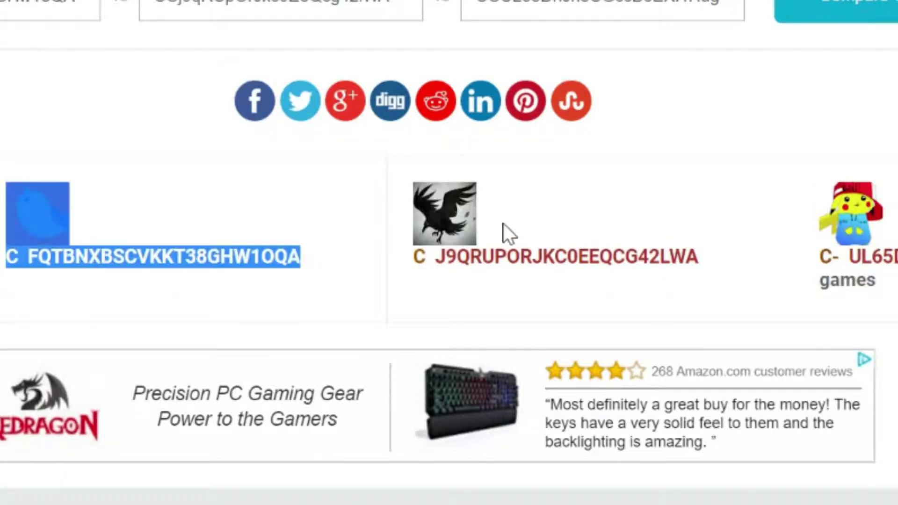
{"action": "left_click", "coordinate": [505, 232]}
{"action": "left_click_drag", "start_coordinate": [4, 189], "coordinate": [43, 256]}
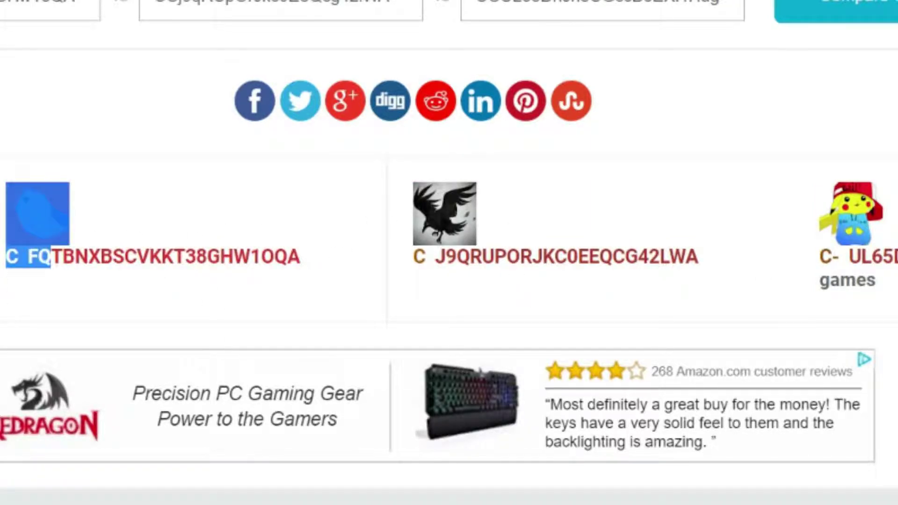
{"action": "left_click", "coordinate": [2, 274]}
{"action": "left_click_drag", "start_coordinate": [413, 257], "coordinate": [521, 259]}
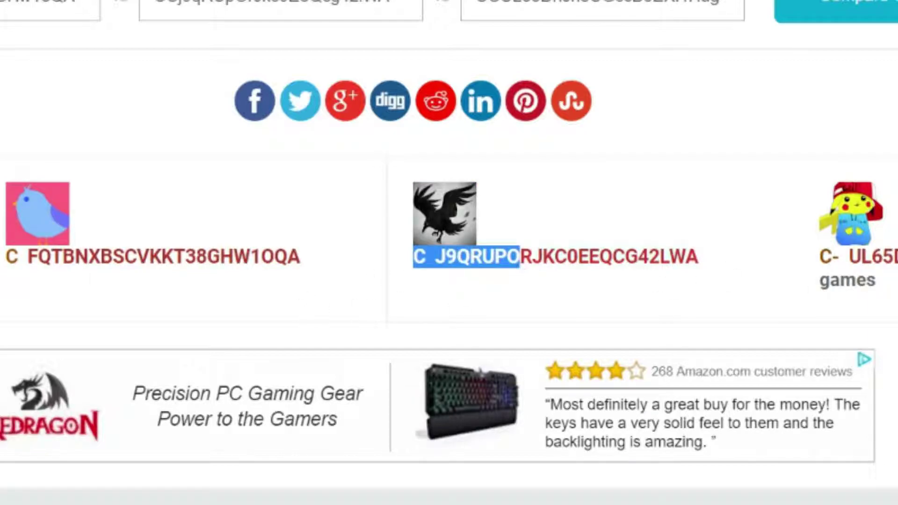
{"action": "mouse_move", "coordinate": [812, 238]}
{"action": "left_mouse_down"}
{"action": "mouse_move", "coordinate": [872, 261]}
{"action": "mouse_move", "coordinate": [839, 260]}
{"action": "left_mouse_up"}
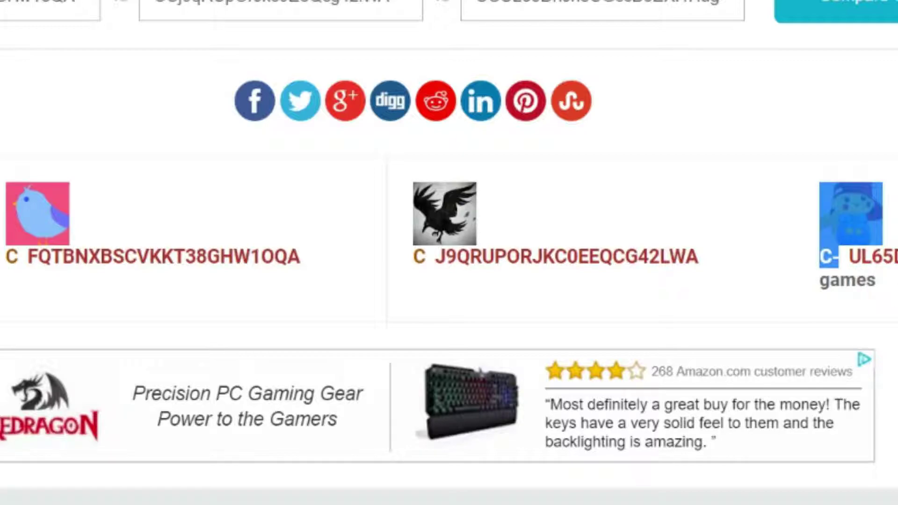
{"action": "left_click", "coordinate": [851, 218]}
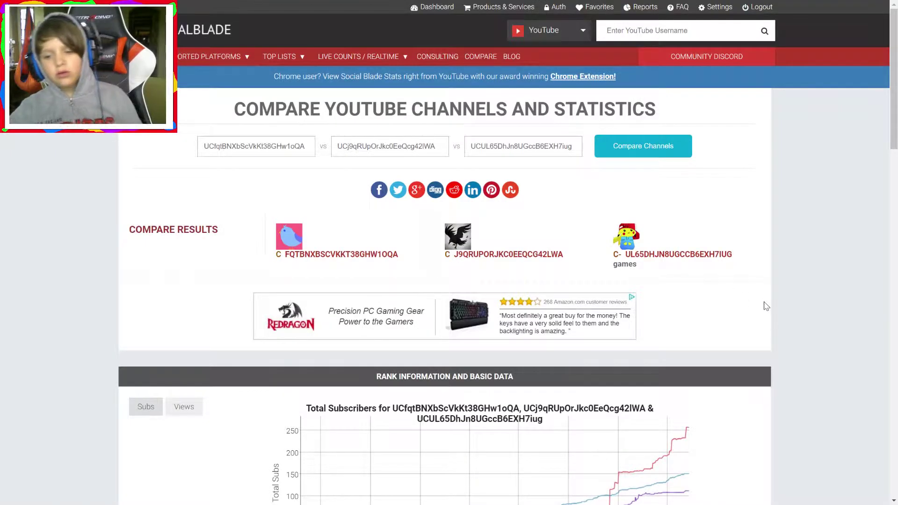
{"action": "scroll", "coordinate": [765, 302], "scroll_direction": "down", "scroll_amount": 5}
{"action": "scroll", "coordinate": [702, 281], "scroll_direction": "down", "scroll_amount": 5}
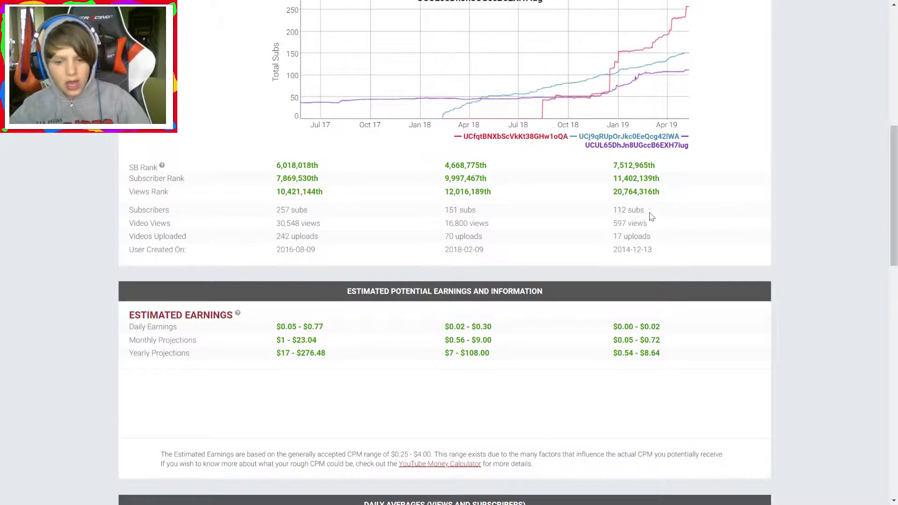
{"action": "scroll", "coordinate": [650, 216], "scroll_direction": "up", "scroll_amount": 3}
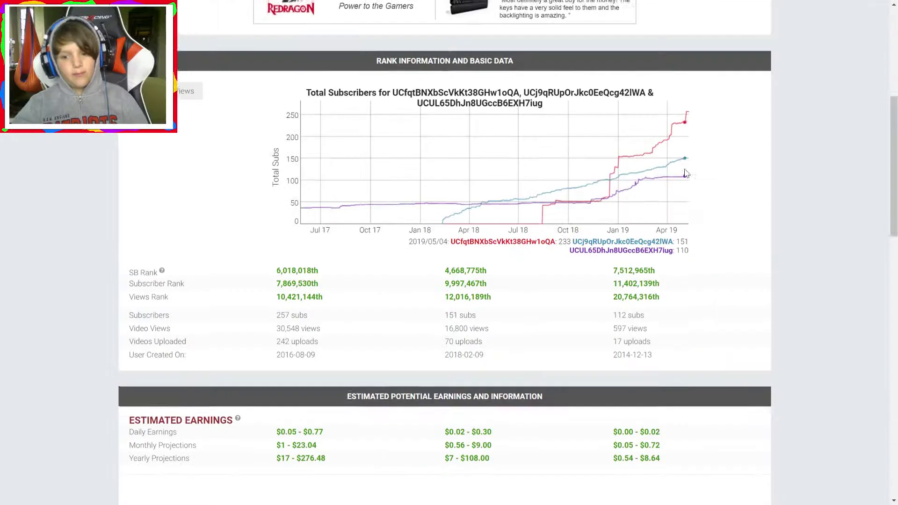
{"action": "scroll", "coordinate": [449, 253], "scroll_direction": "down", "scroll_amount": 1}
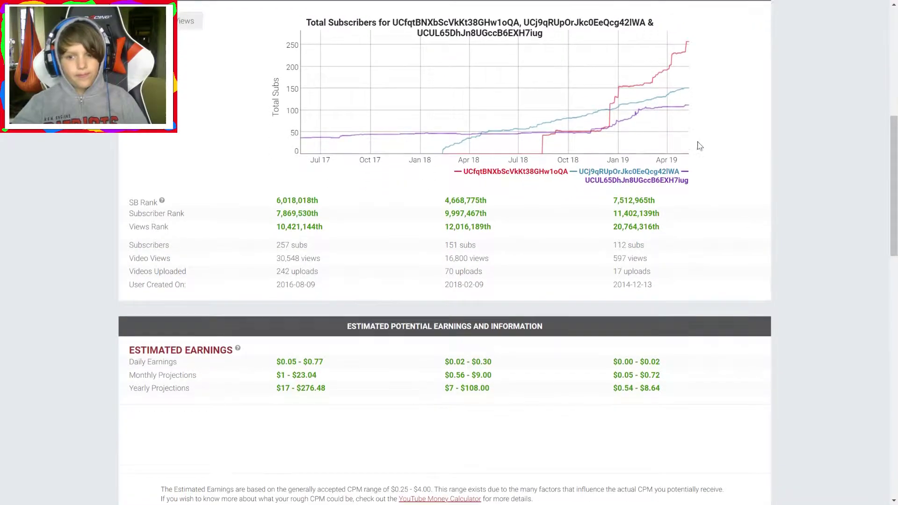
{"action": "scroll", "coordinate": [437, 56], "scroll_direction": "down", "scroll_amount": 2}
{"action": "scroll", "coordinate": [437, 211], "scroll_direction": "up", "scroll_amount": 5}
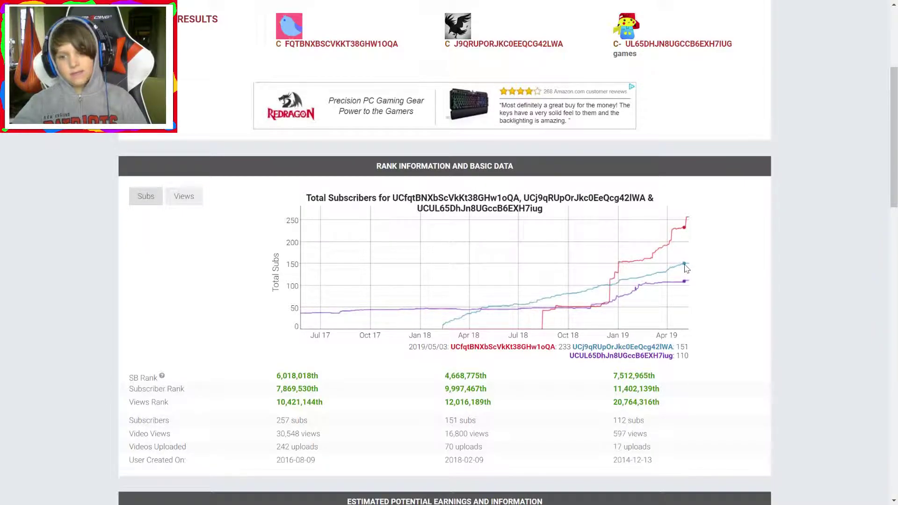
{"action": "scroll", "coordinate": [684, 304], "scroll_direction": "down", "scroll_amount": 1}
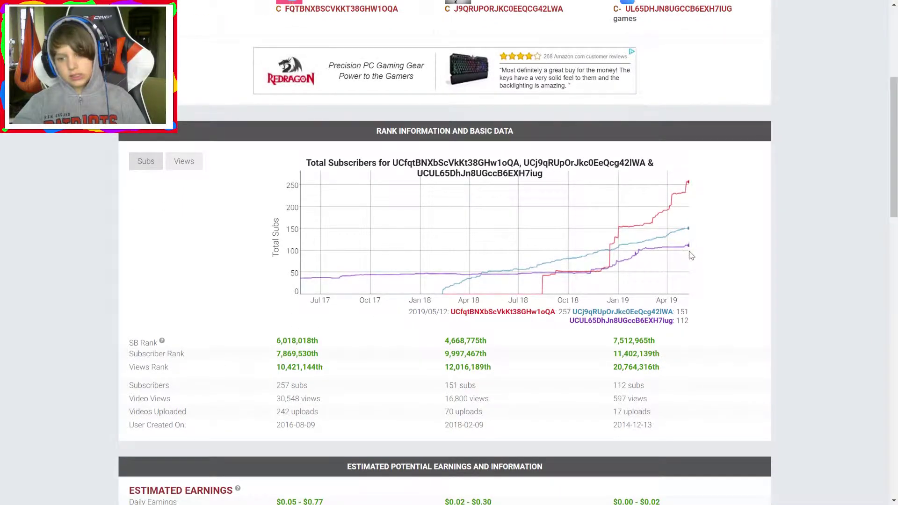
{"action": "scroll", "coordinate": [680, 254], "scroll_direction": "down", "scroll_amount": 2}
{"action": "scroll", "coordinate": [689, 248], "scroll_direction": "down", "scroll_amount": 2}
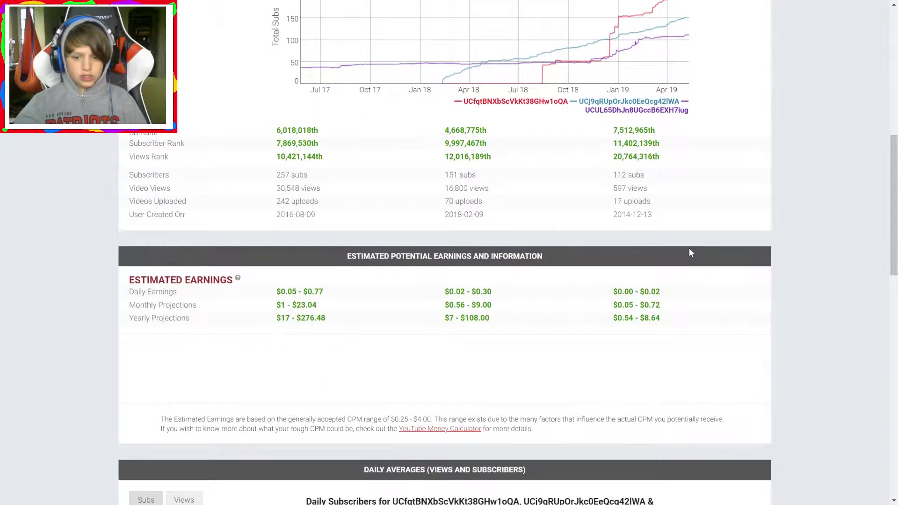
{"action": "scroll", "coordinate": [690, 247], "scroll_direction": "down", "scroll_amount": 1}
{"action": "scroll", "coordinate": [708, 243], "scroll_direction": "down", "scroll_amount": 3}
{"action": "scroll", "coordinate": [801, 225], "scroll_direction": "down", "scroll_amount": 2}
{"action": "scroll", "coordinate": [801, 226], "scroll_direction": "down", "scroll_amount": 2}
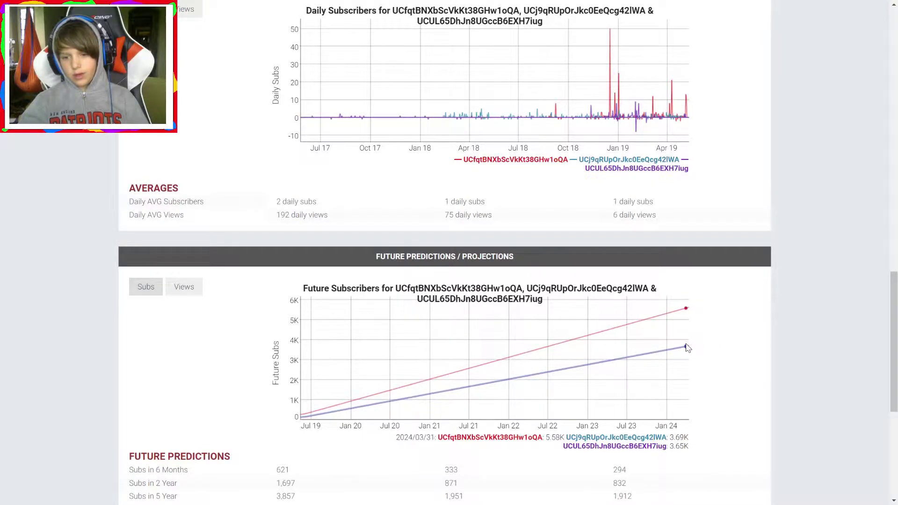
{"action": "mouse_move", "coordinate": [689, 349]}
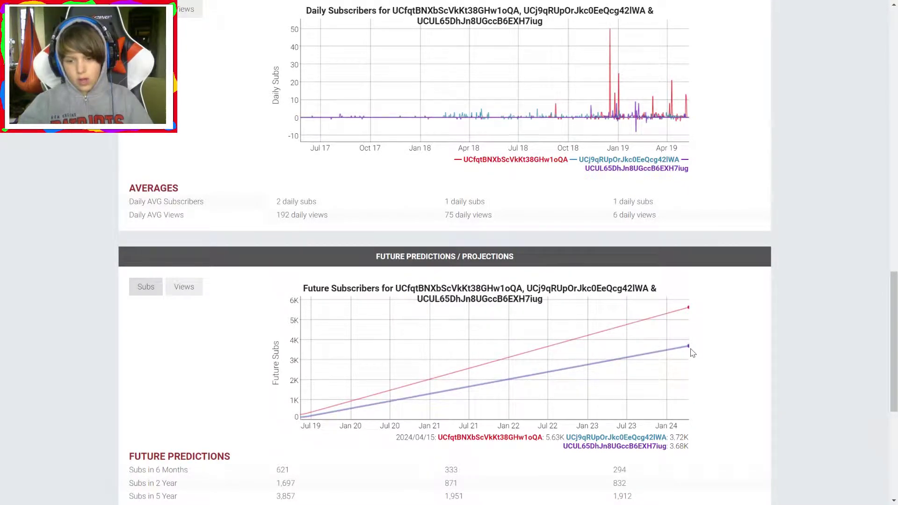
{"action": "scroll", "coordinate": [691, 352], "scroll_direction": "down", "scroll_amount": 2}
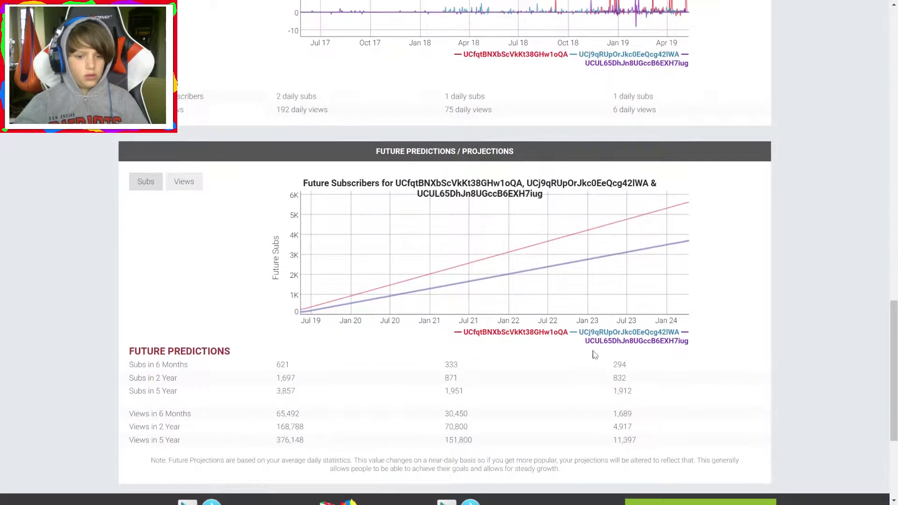
{"action": "mouse_move", "coordinate": [232, 442]}
{"action": "left_mouse_down"}
{"action": "mouse_move", "coordinate": [288, 351]}
{"action": "mouse_move", "coordinate": [326, 372]}
{"action": "left_mouse_up"}
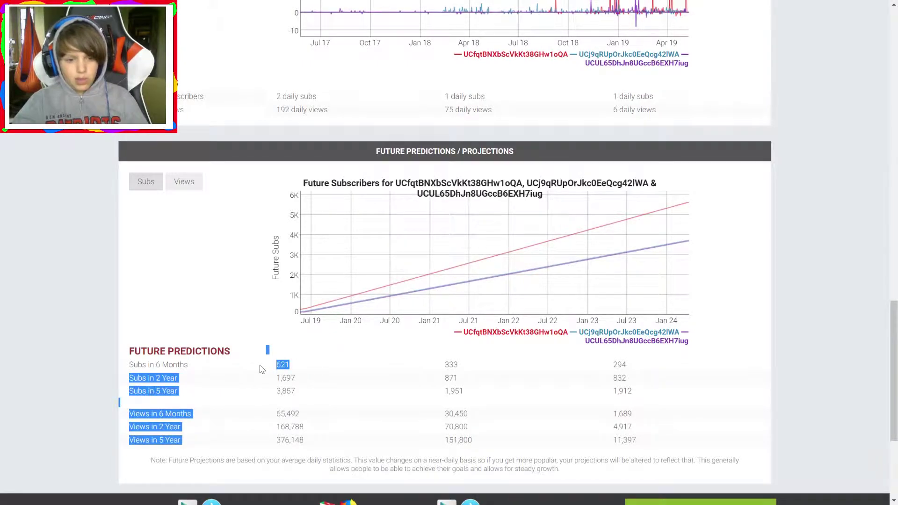
{"action": "left_click_drag", "start_coordinate": [266, 369], "coordinate": [315, 371]}
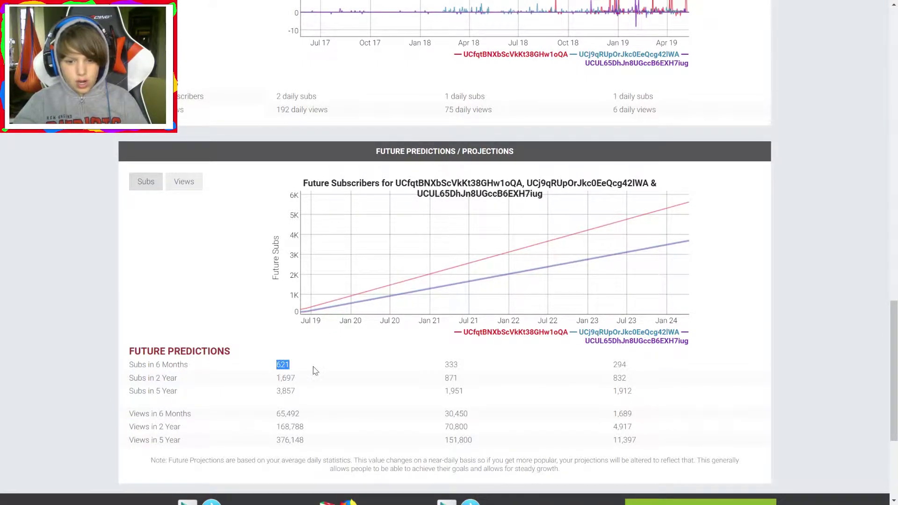
{"action": "left_click", "coordinate": [282, 365]}
{"action": "left_click_drag", "start_coordinate": [441, 365], "coordinate": [494, 367]}
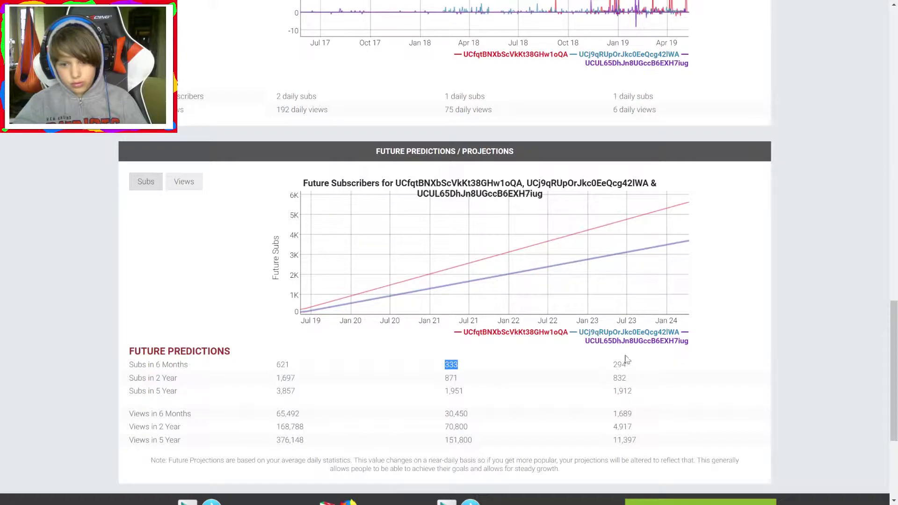
{"action": "left_click_drag", "start_coordinate": [611, 365], "coordinate": [643, 366]}
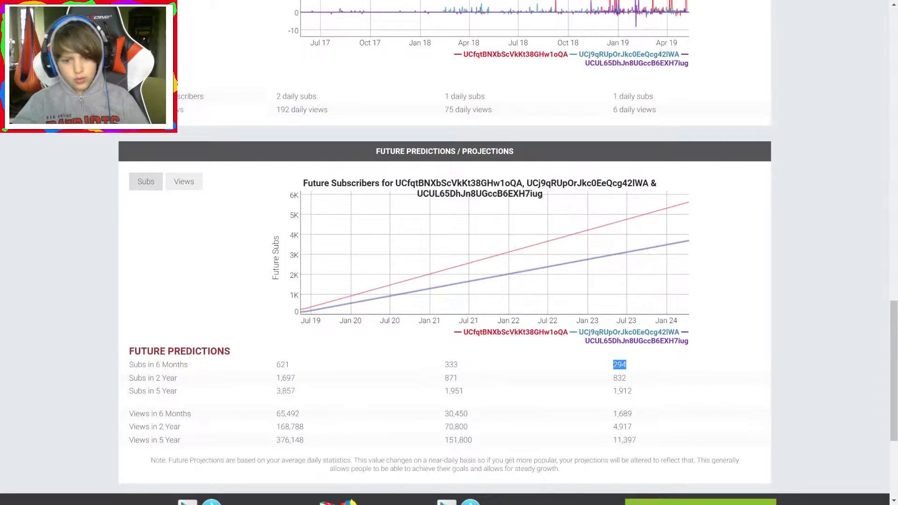
{"action": "left_click_drag", "start_coordinate": [266, 397], "coordinate": [550, 372]}
{"action": "left_click", "coordinate": [646, 372]}
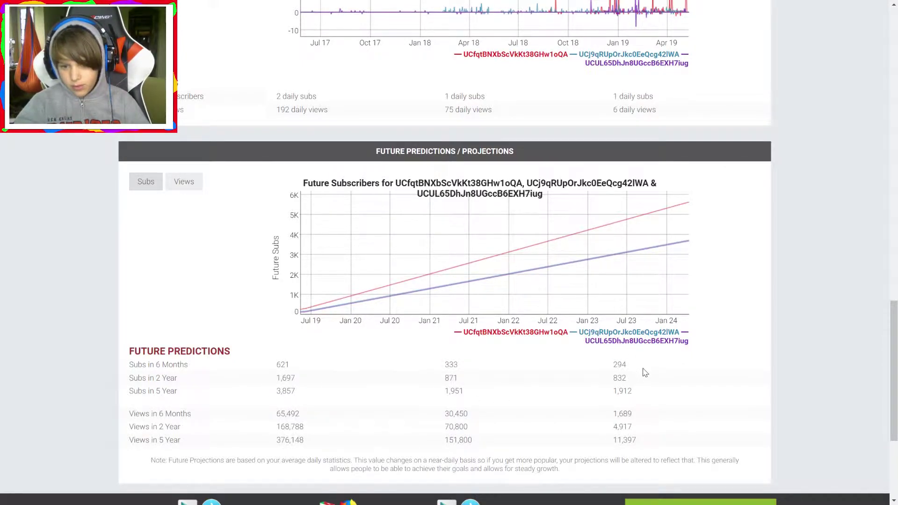
{"action": "left_click_drag", "start_coordinate": [597, 387], "coordinate": [646, 372]}
{"action": "left_click", "coordinate": [639, 394]}
{"action": "left_click_drag", "start_coordinate": [443, 394], "coordinate": [618, 401]}
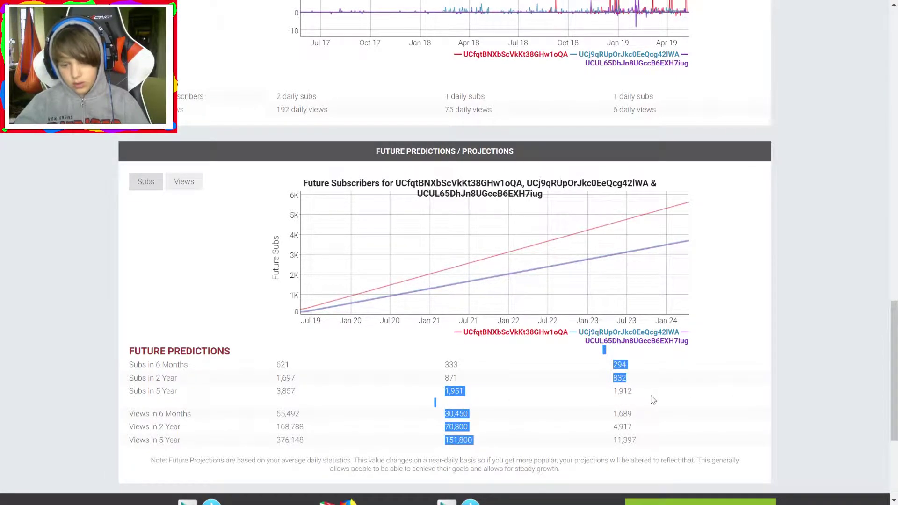
{"action": "left_click", "coordinate": [611, 400]}
{"action": "left_click_drag", "start_coordinate": [636, 393], "coordinate": [614, 393]}
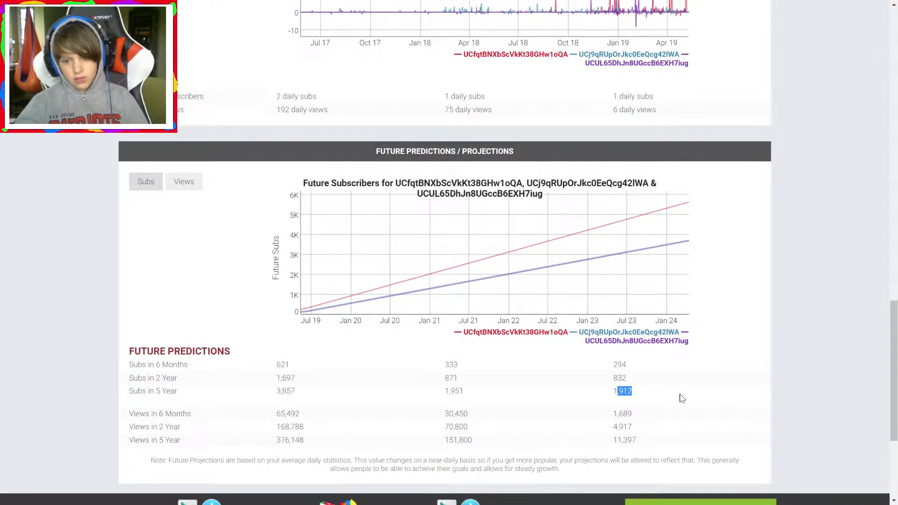
{"action": "left_click", "coordinate": [441, 391]}
{"action": "double_click", "coordinate": [449, 391]}
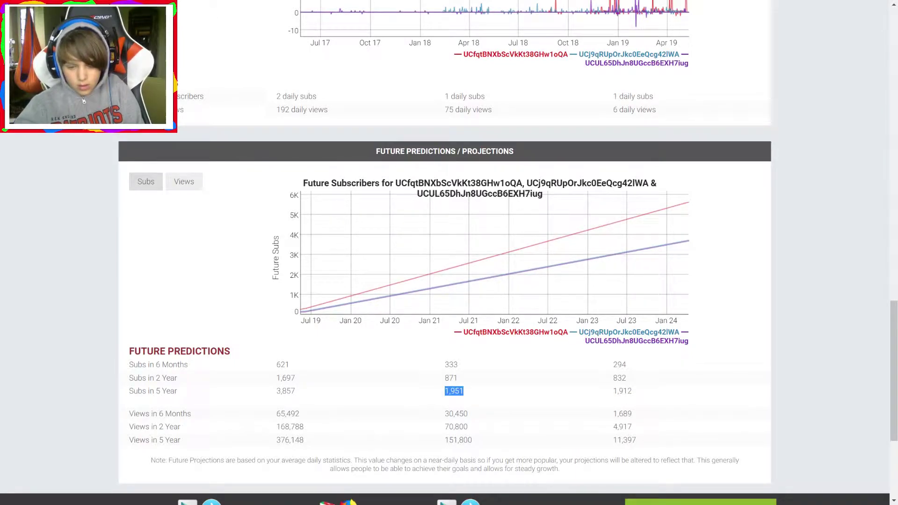
{"action": "left_click", "coordinate": [470, 392]}
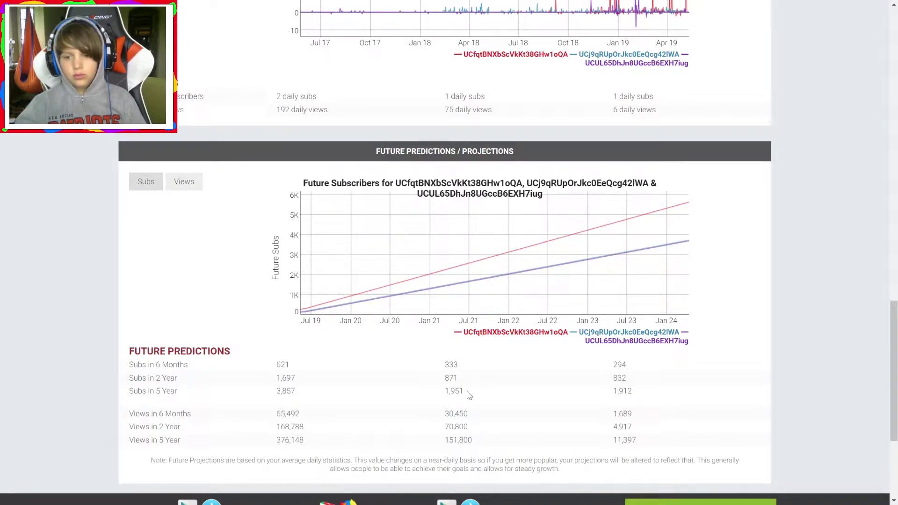
{"action": "scroll", "coordinate": [469, 395], "scroll_direction": "down", "scroll_amount": 3}
{"action": "scroll", "coordinate": [421, 352], "scroll_direction": "down", "scroll_amount": 2}
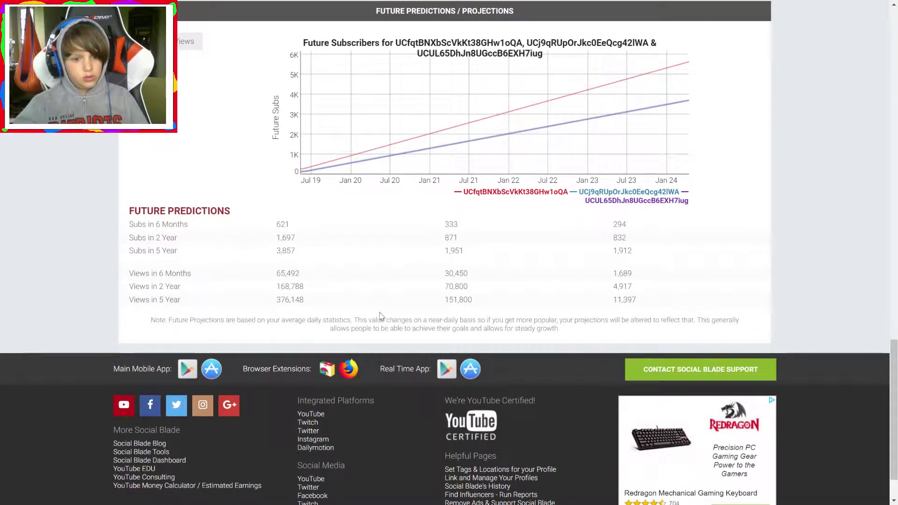
{"action": "scroll", "coordinate": [273, 309], "scroll_direction": "down", "scroll_amount": 1}
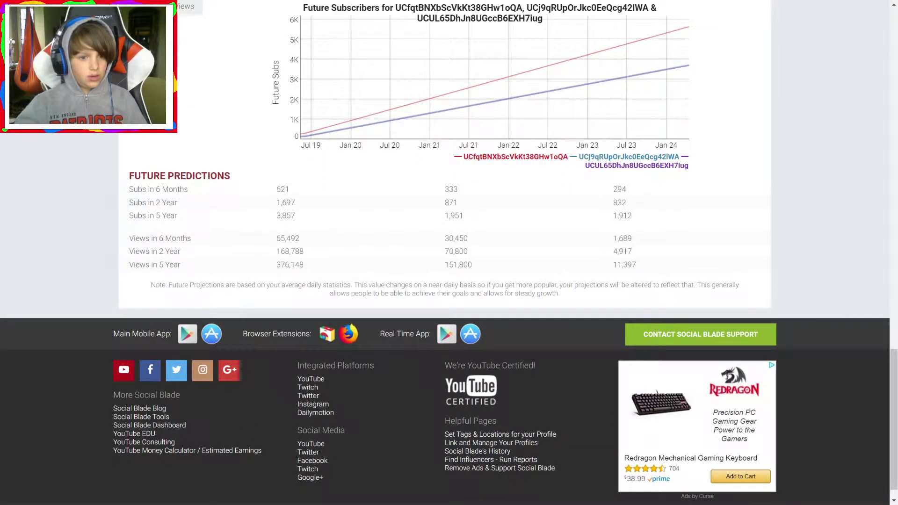
{"action": "left_click_drag", "start_coordinate": [140, 266], "coordinate": [306, 265]}
{"action": "left_click", "coordinate": [245, 269]}
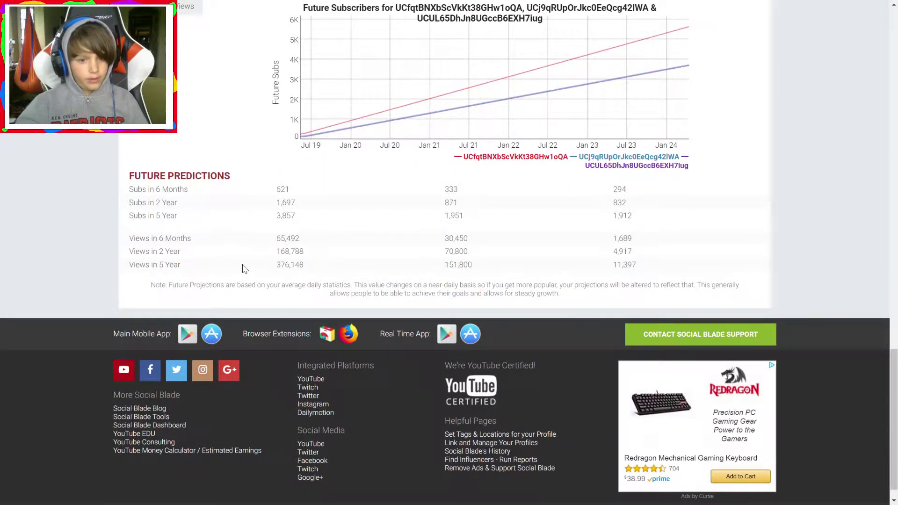
{"action": "left_click_drag", "start_coordinate": [267, 174], "coordinate": [307, 270]}
{"action": "left_click", "coordinate": [306, 274]}
{"action": "mouse_move", "coordinate": [267, 174]}
{"action": "left_mouse_down"}
{"action": "mouse_move", "coordinate": [297, 273]}
{"action": "mouse_move", "coordinate": [305, 267]}
{"action": "left_mouse_up"}
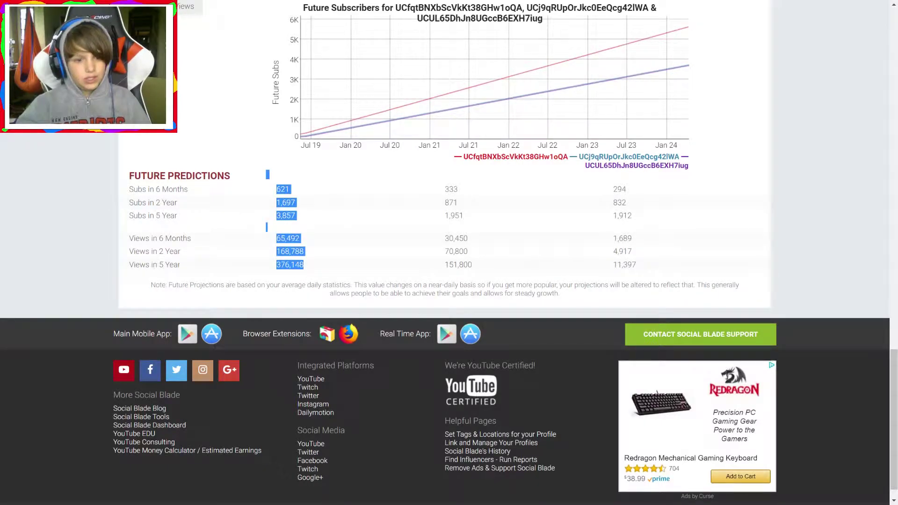
{"action": "left_click", "coordinate": [300, 276]}
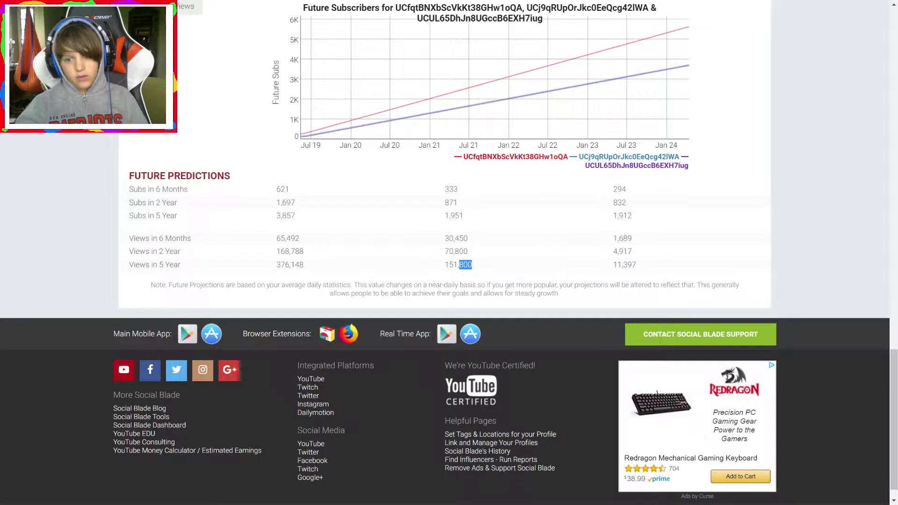
{"action": "left_click_drag", "start_coordinate": [628, 252], "coordinate": [625, 264]}
{"action": "left_click", "coordinate": [464, 277]}
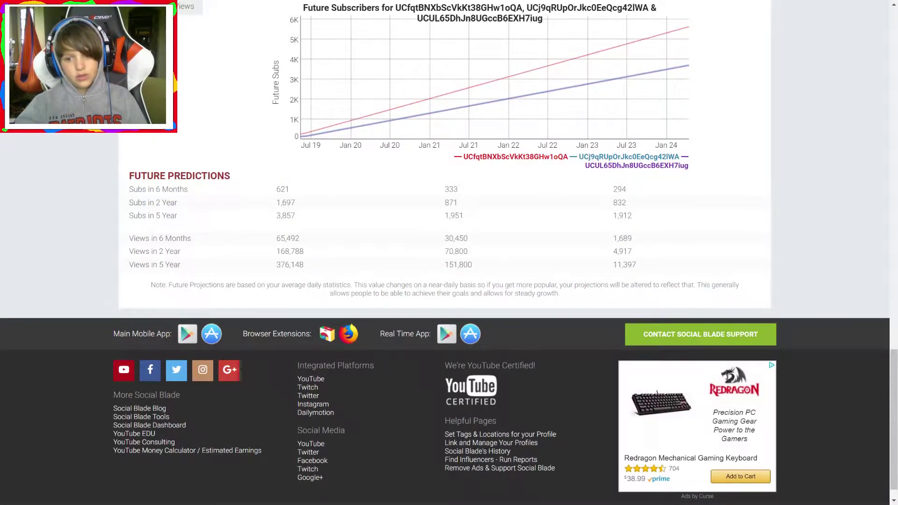
{"action": "double_click", "coordinate": [625, 265]}
{"action": "scroll", "coordinate": [449, 253], "scroll_direction": "up", "scroll_amount": 5}
{"action": "scroll", "coordinate": [449, 252], "scroll_direction": "up", "scroll_amount": 5}
{"action": "scroll", "coordinate": [450, 253], "scroll_direction": "up", "scroll_amount": 5}
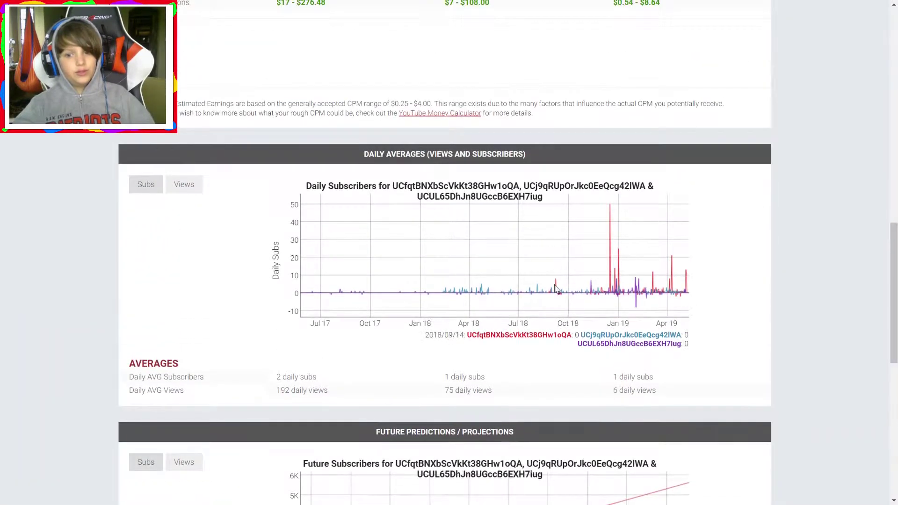